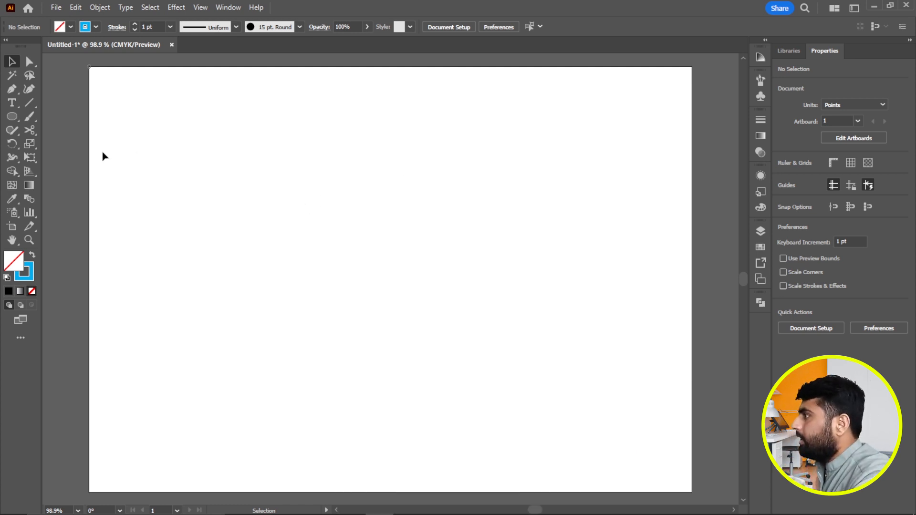
- Activate the Ellipse tool and set the stroke colour to black
left_click(12, 116)
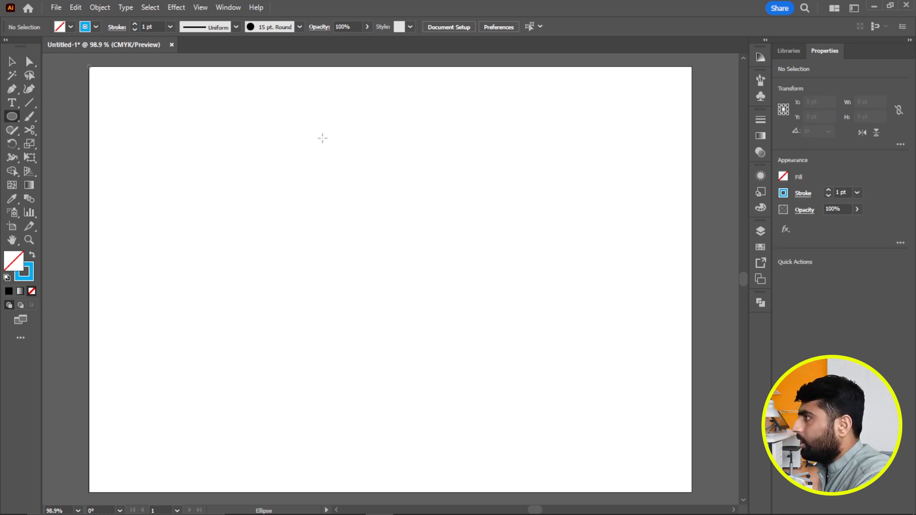
left_click(786, 192)
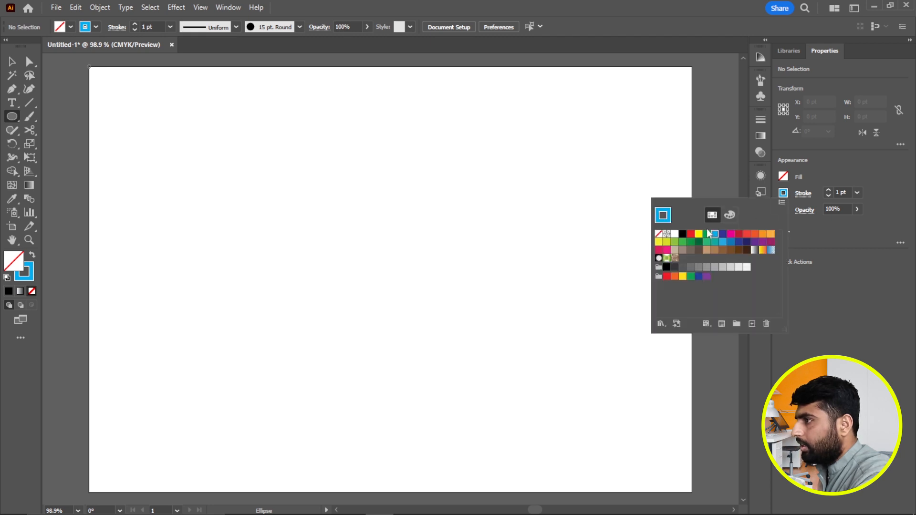
left_click(683, 234)
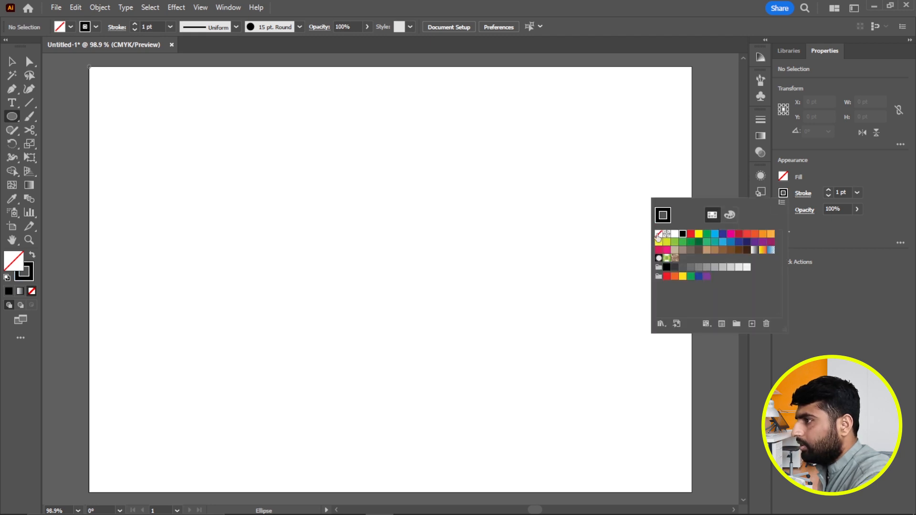
left_click(314, 144)
left_click_drag(271, 139, 468, 354)
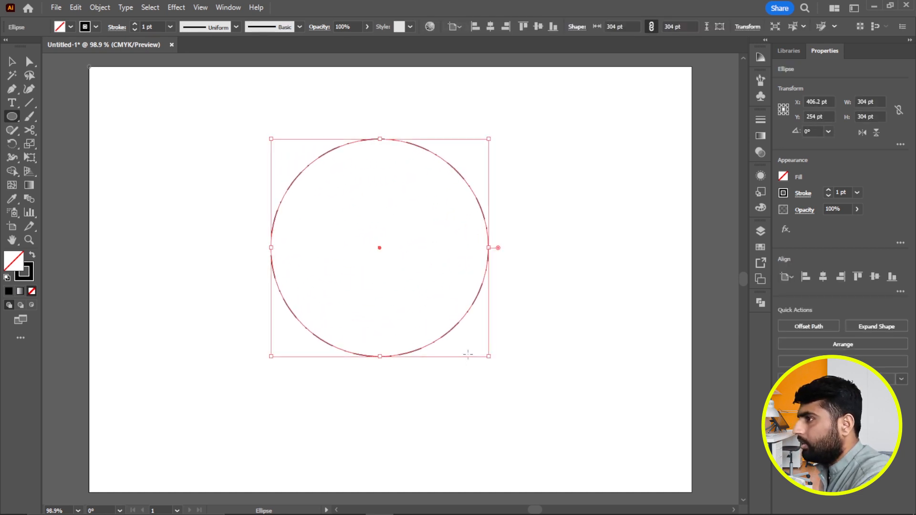
key("Delete")
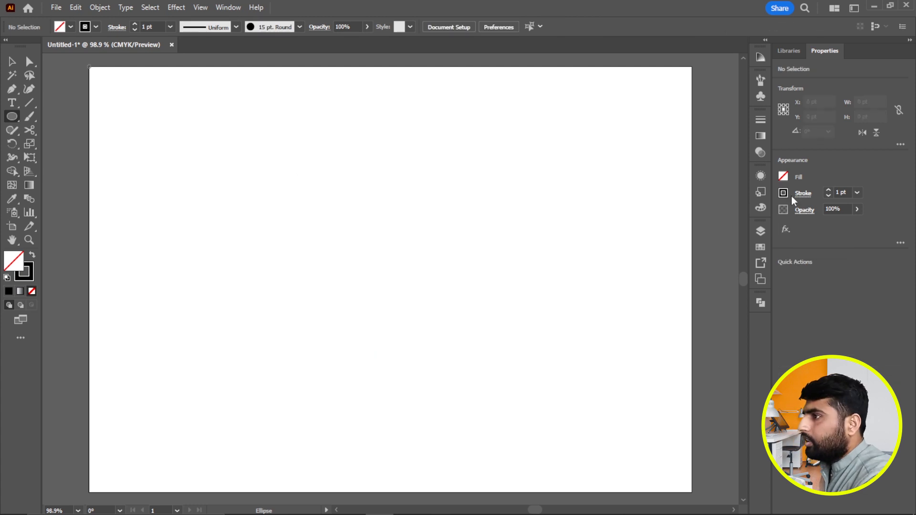
- Turn off the dashed line for the stroke and draw a circle about 297 pt in diameter near the artboard's centre
left_click(804, 196)
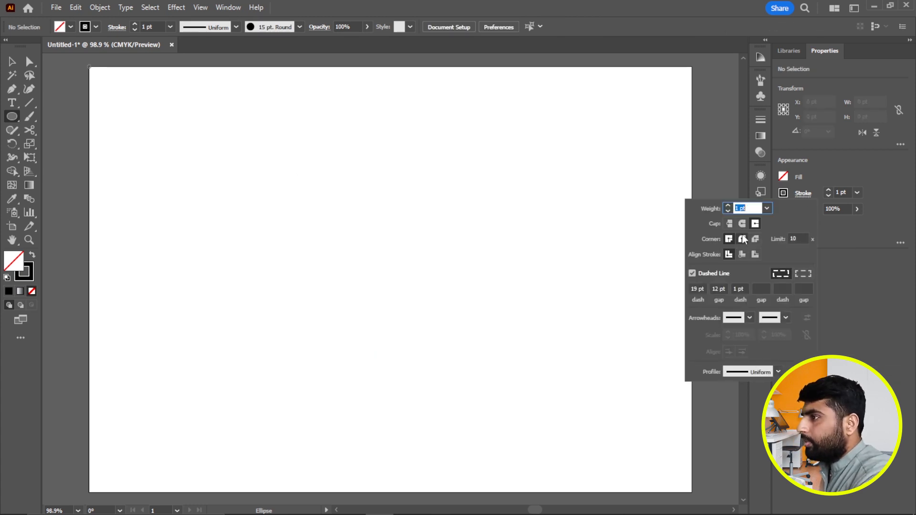
left_click(693, 274)
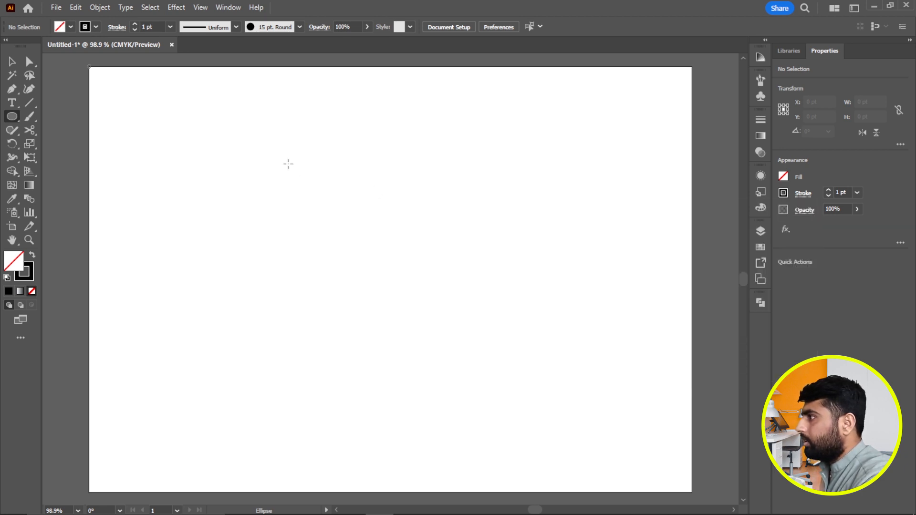
left_click_drag(301, 151, 467, 365)
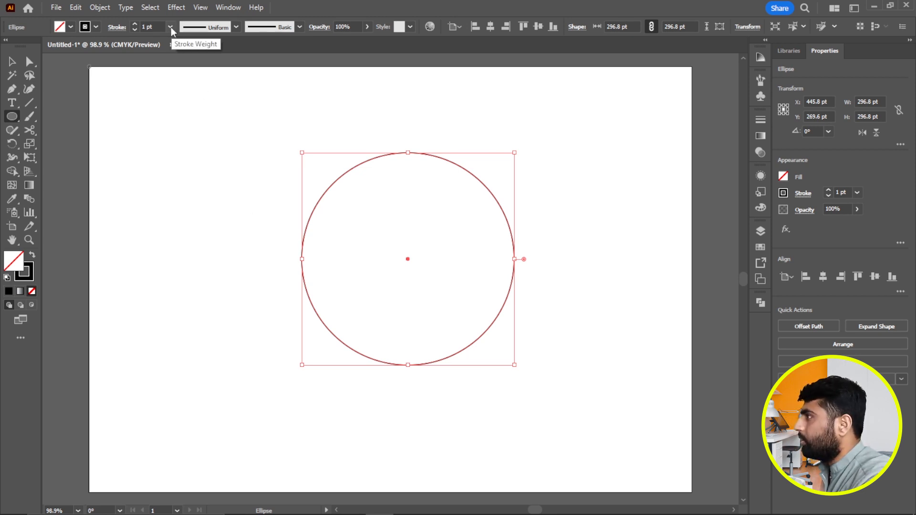
- Set the circle's stroke weight to 13 pt
scroll(160, 26, "up", 19)
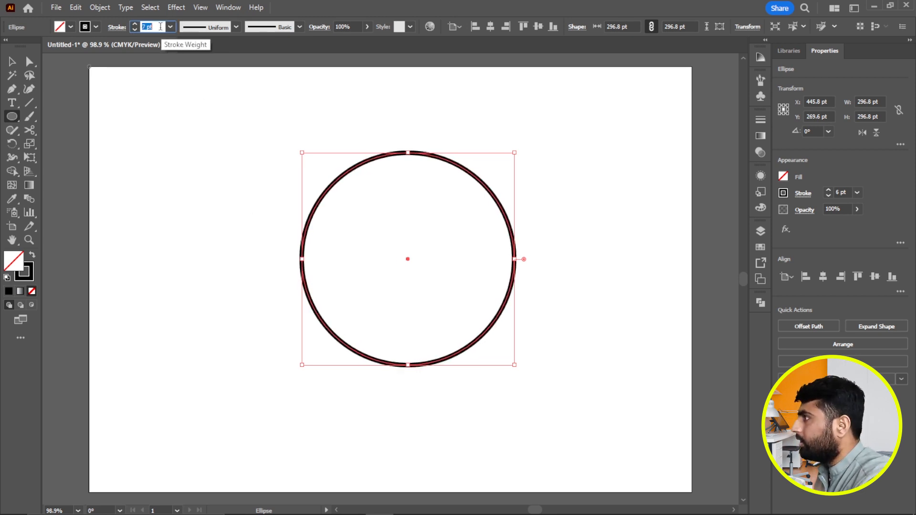
key("Down")
key("Down")
key("Down")
key("Down")
key("Down")
key("Down")
key("Down")
- Move the circle up and to the left, with its centre at about X 383 pt, Y 250 pt
left_click(12, 66)
left_click(343, 193)
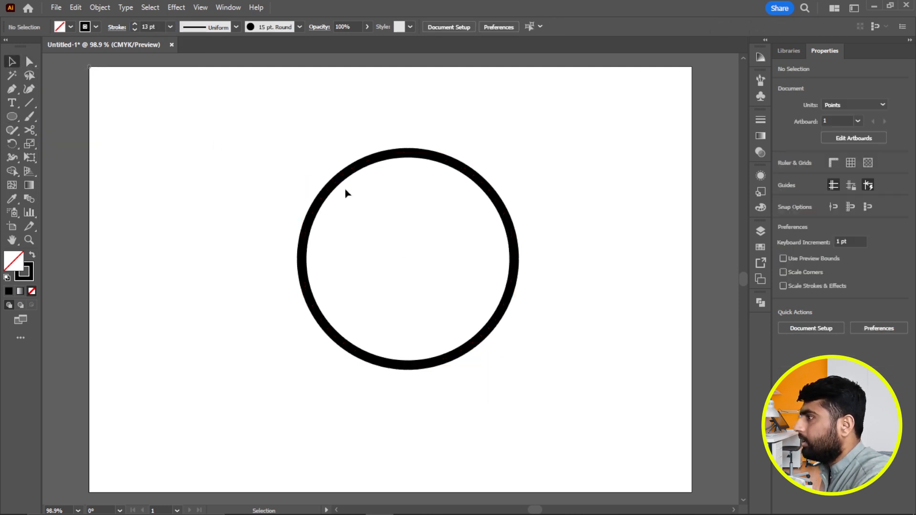
left_click(337, 170)
left_click_drag(358, 171, 313, 156)
- Apply the triangular variable width profile that tapers to a point to the circle's stroke
left_click(237, 28)
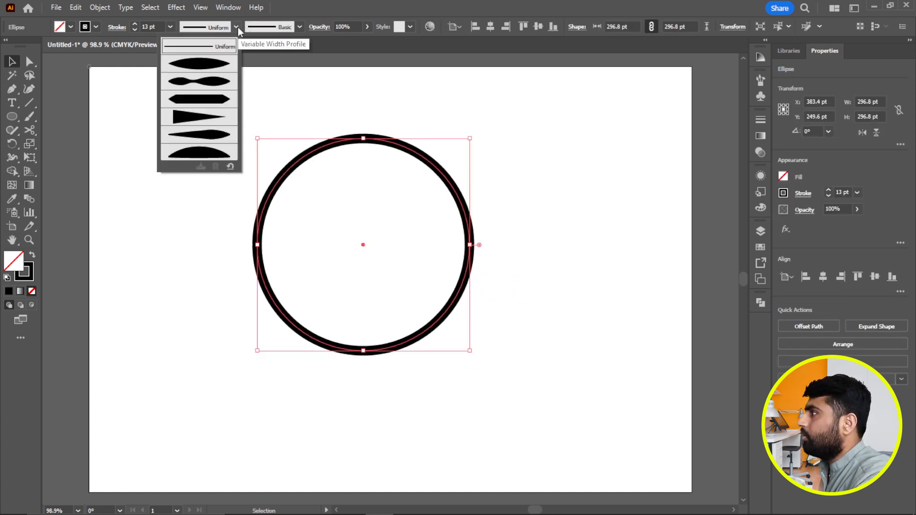
left_click(190, 116)
left_click(200, 181)
left_click_drag(245, 137, 493, 344)
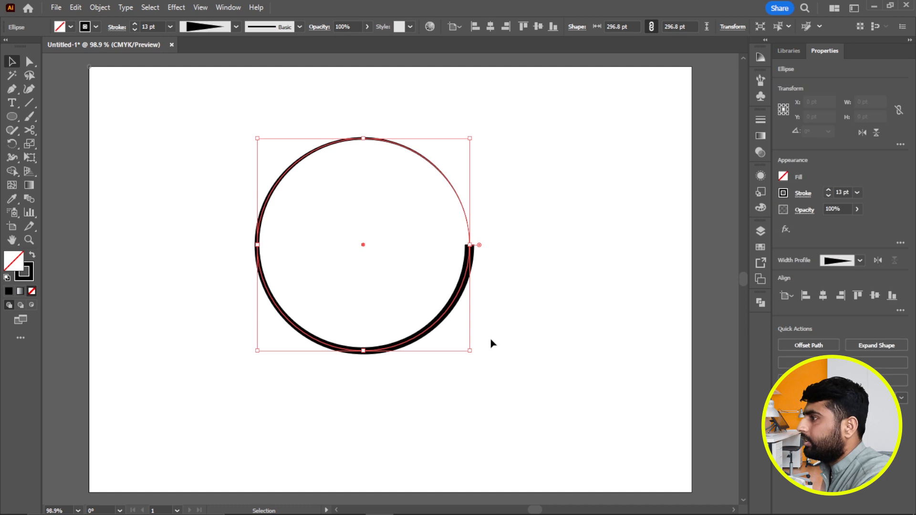
- Cut the circle into four quarter arcs at its four anchor points with the Scissors tool
left_click(35, 130)
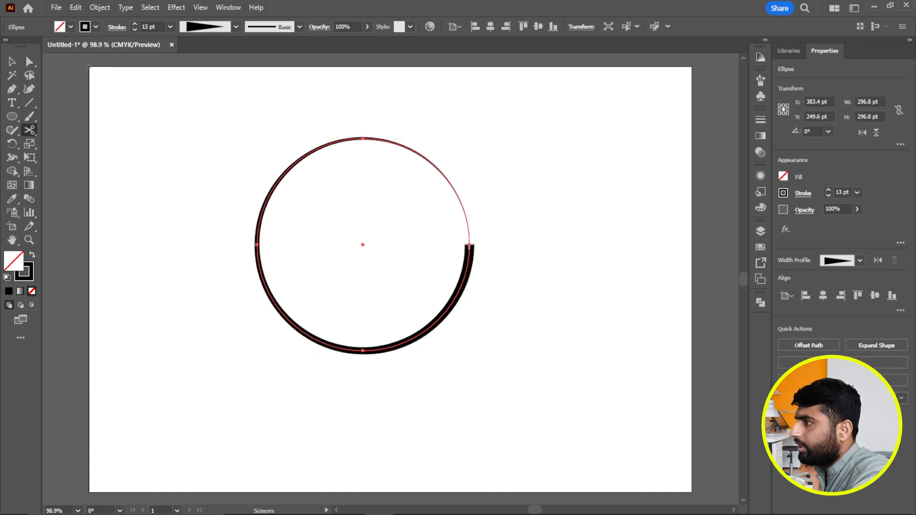
left_click(469, 246)
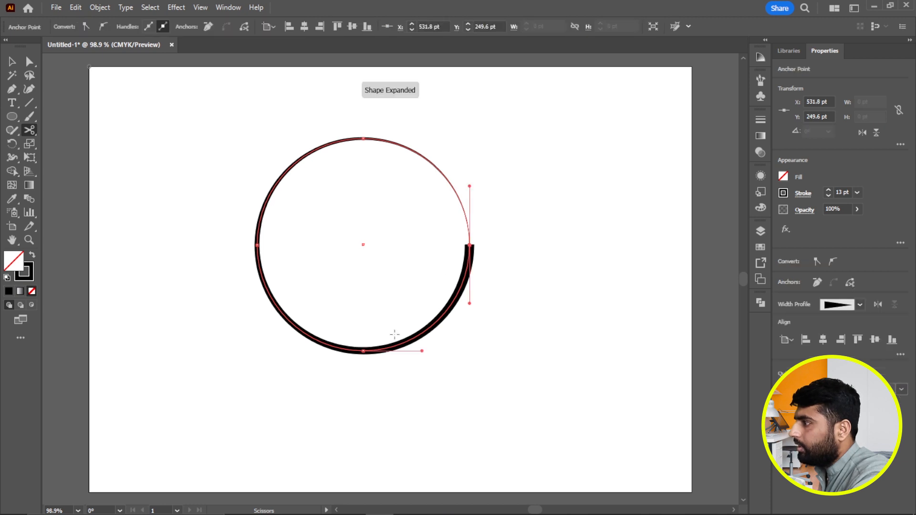
left_click(364, 352)
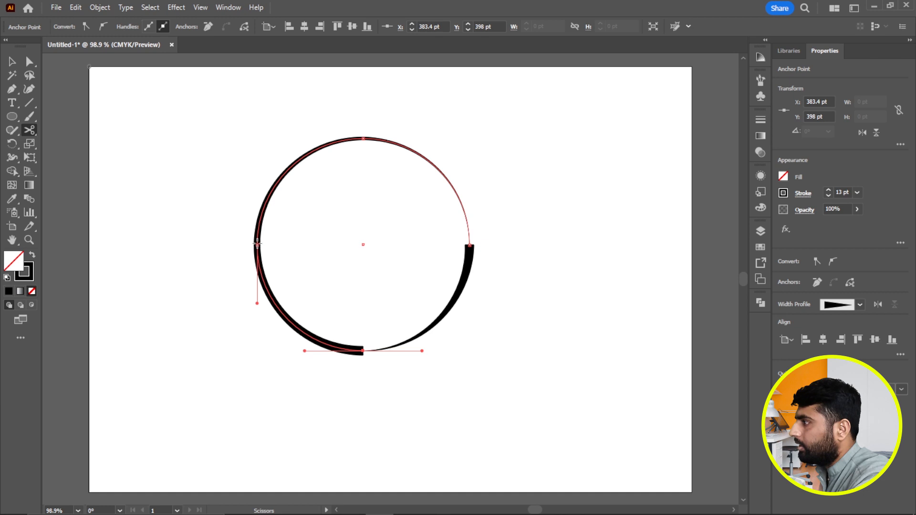
left_click(257, 246)
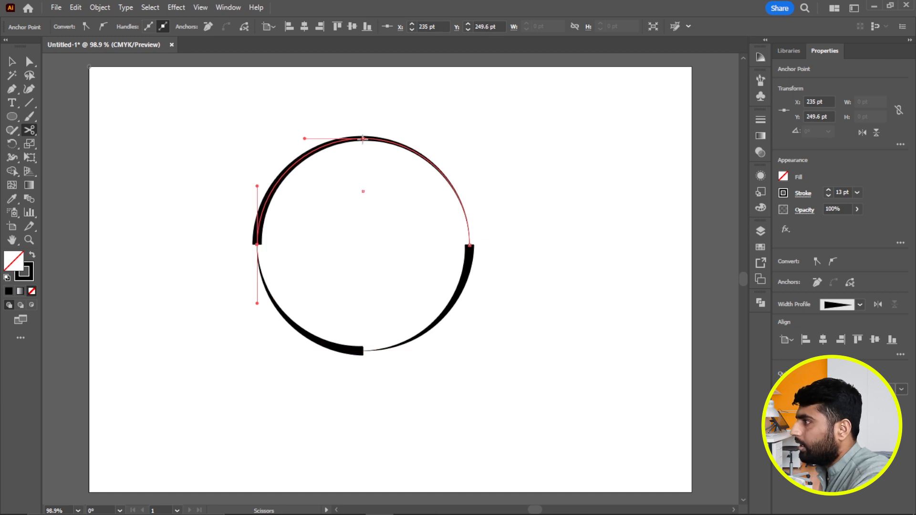
left_click(362, 139)
- Give the upper-left and lower-right arcs of the circle a round stroke cap
left_click(12, 61)
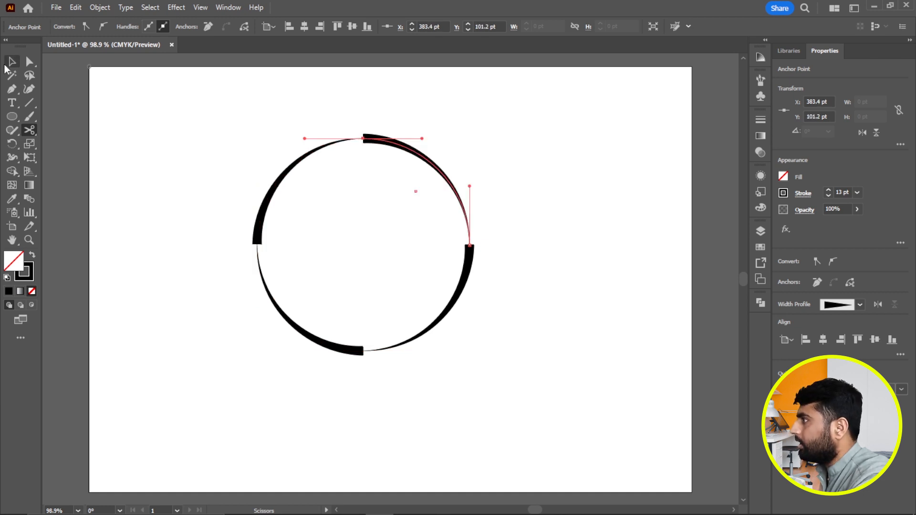
left_click(163, 146)
left_click_drag(261, 156, 330, 194)
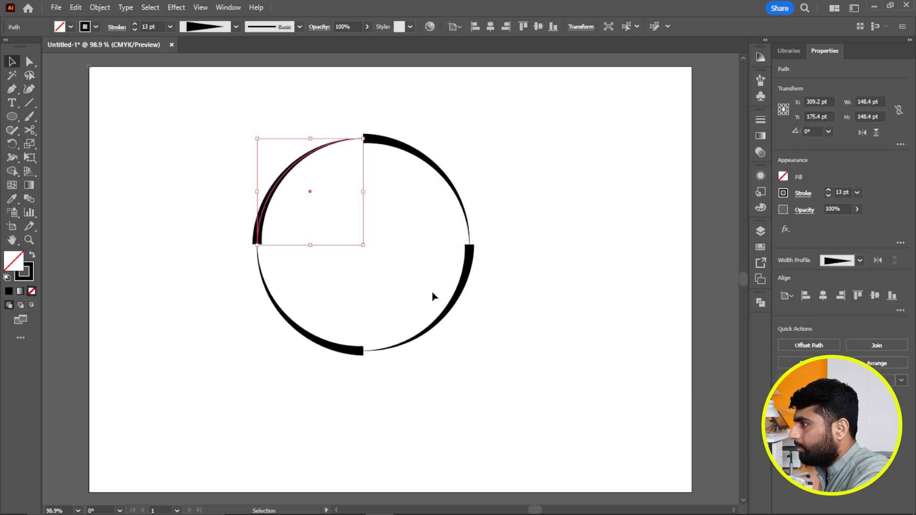
left_click(469, 305, "shift")
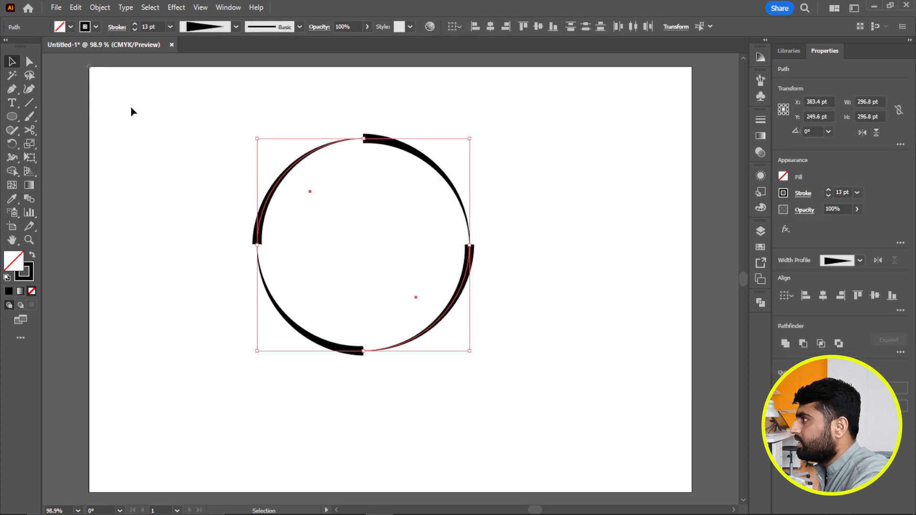
left_click(803, 193)
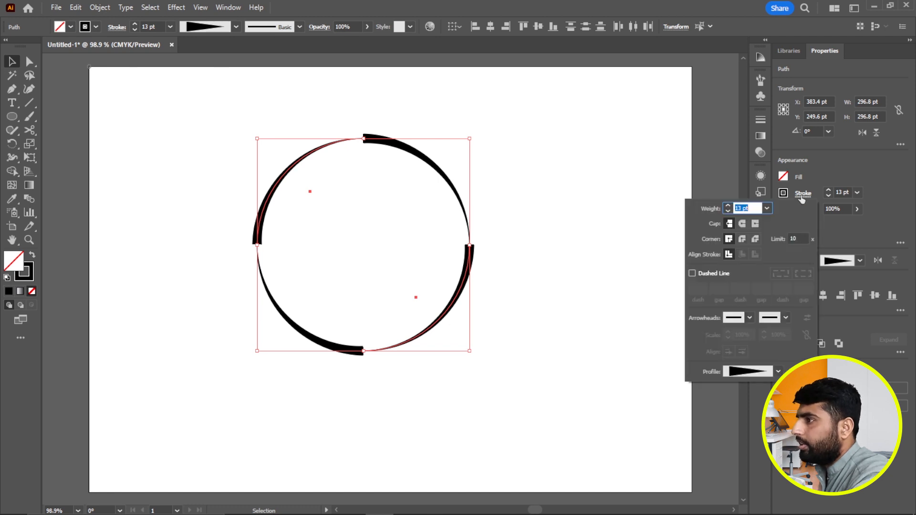
left_click(742, 224)
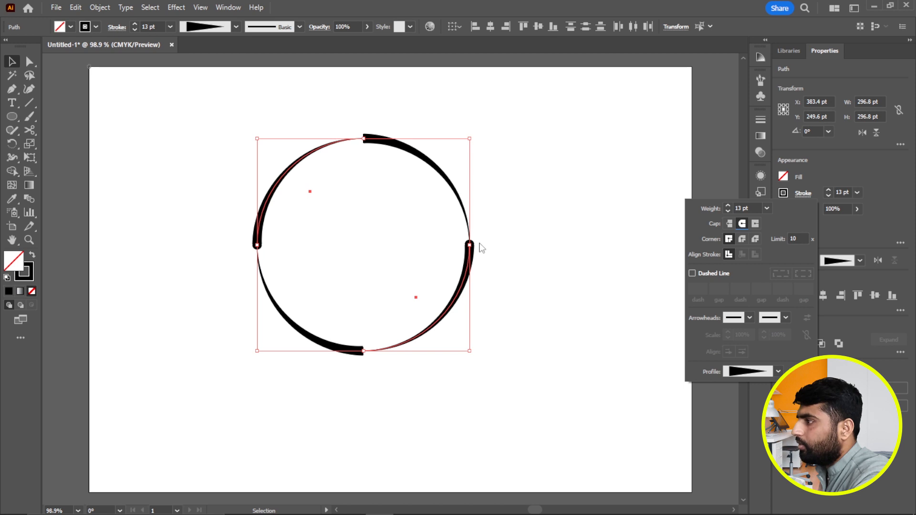
- Turn on a dashed line for the upper-left and lower-right arcs with a first dash of 16 pt, and deselect them
left_click(692, 274)
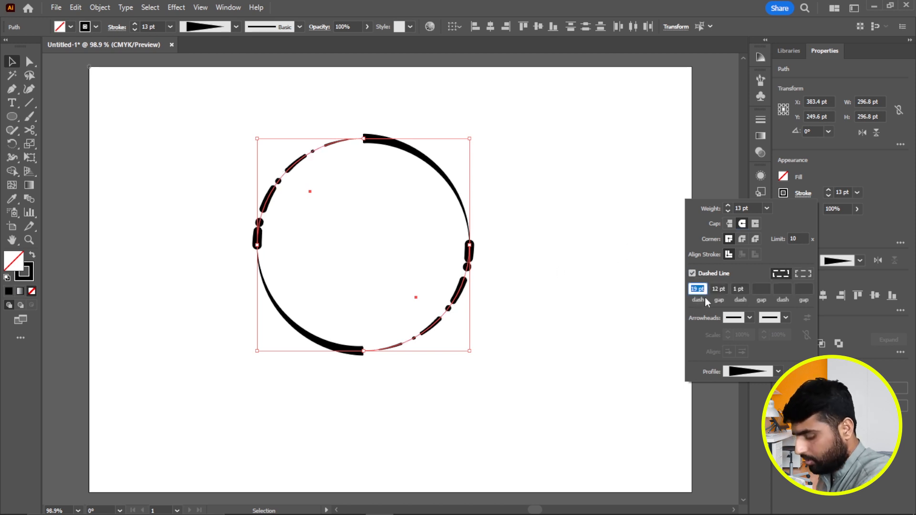
key("Down")
key("Down")
key("Down")
key("Down")
key("Down")
key("Down")
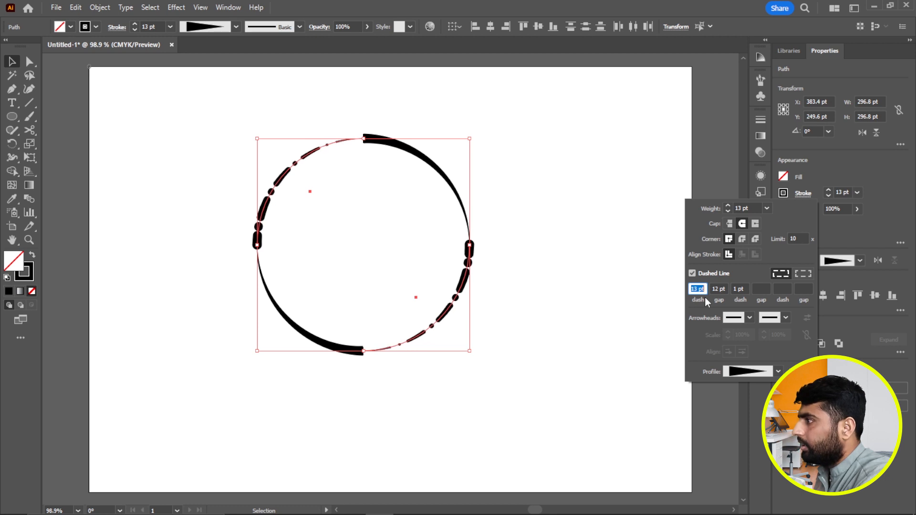
key("Up")
key("Up")
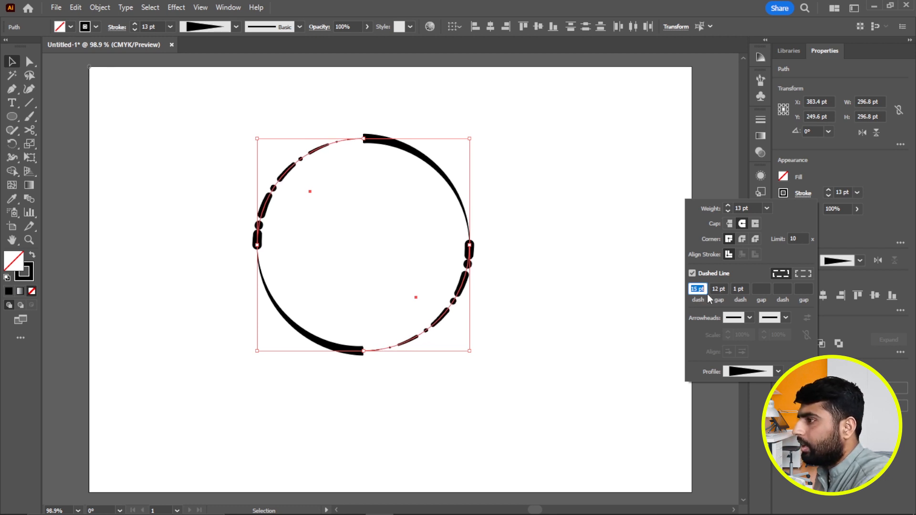
key("Up")
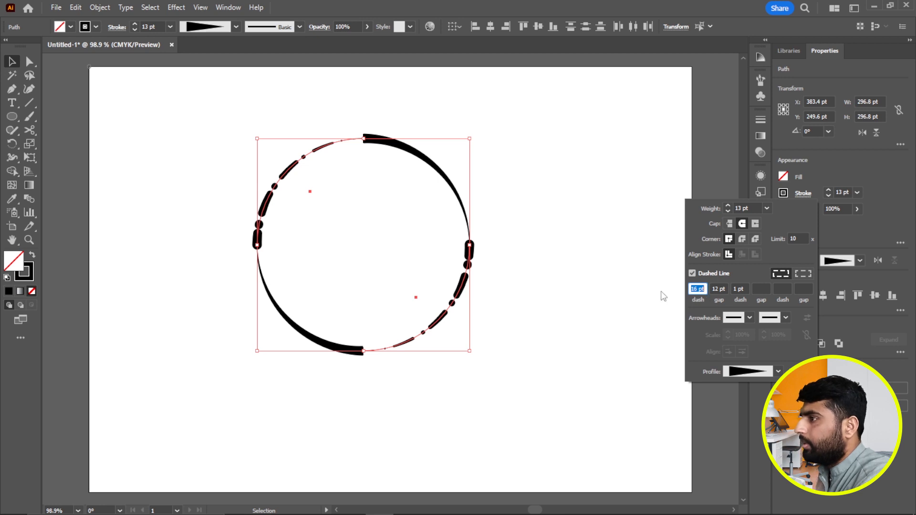
left_click(545, 232)
left_click(545, 237)
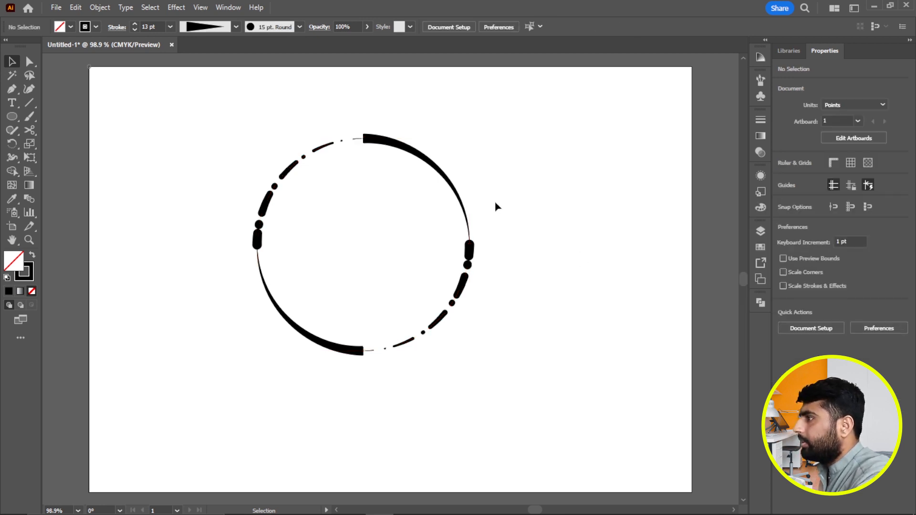
- Give the upper-right and lower-left arcs of the circle a projecting stroke cap
left_click_drag(444, 147, 403, 182)
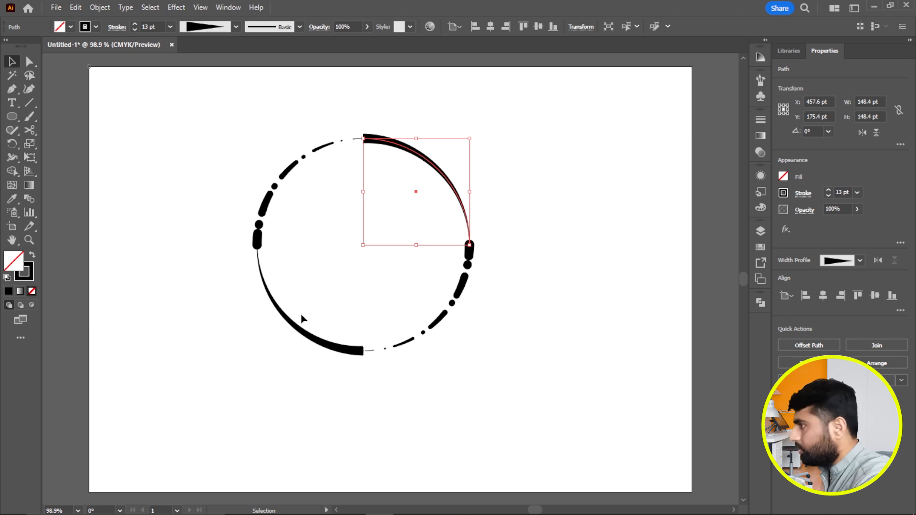
left_click(294, 330, "shift")
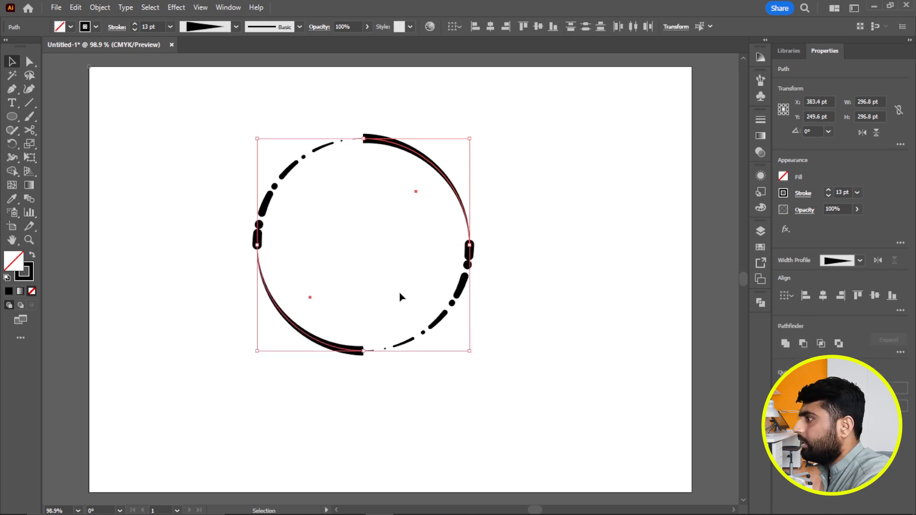
left_click(806, 195)
left_click(756, 223)
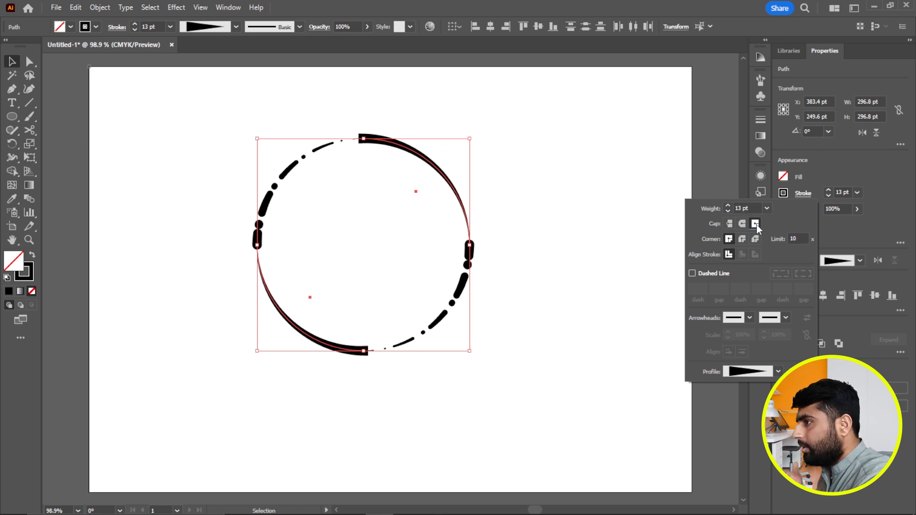
- Turn on a dashed line for the upper-right and lower-left arcs with a first dash of 20 pt
left_click(691, 273)
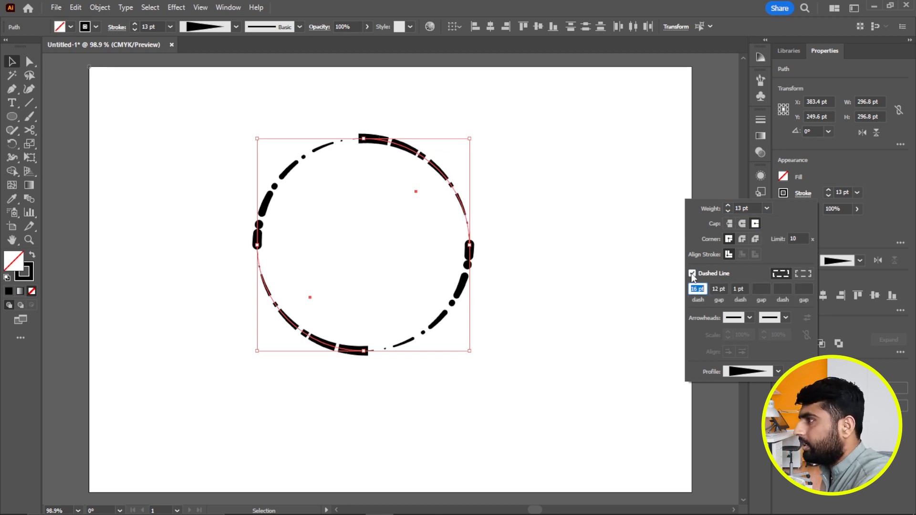
key("Up")
key("Up")
key("Up")
key("Up")
key("Up")
key("Up")
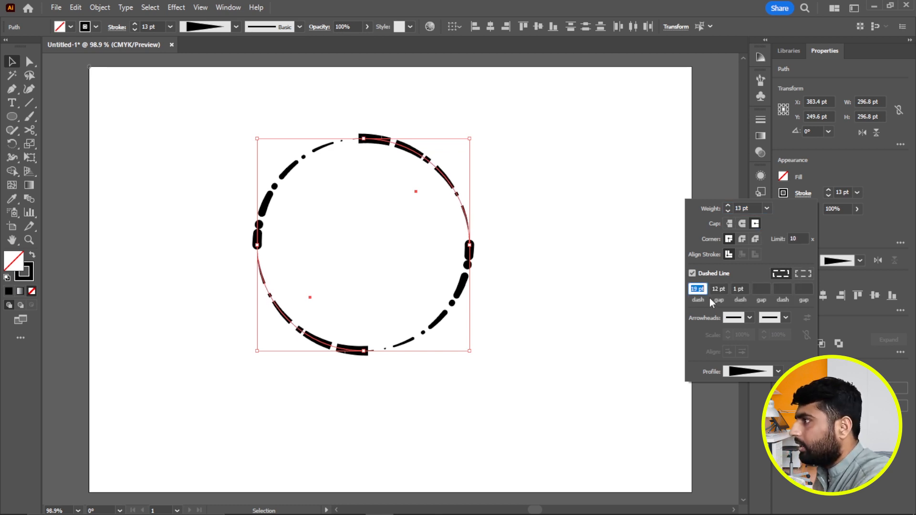
key("Down")
key("Down")
key("Down")
key("Down")
key("Down")
key("Down")
key("Down")
key("Down")
key("Down")
key("Down")
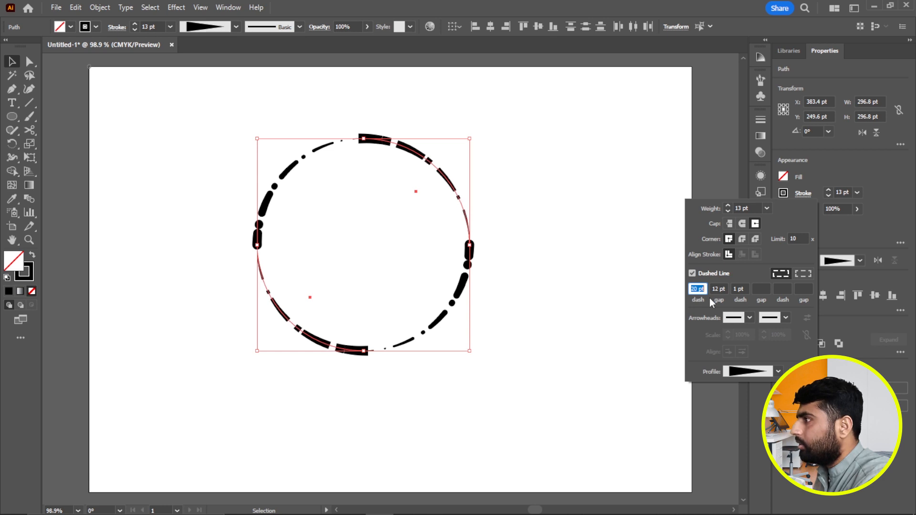
key("Up")
key("Up")
key("Up")
key("Up")
key("Up")
key("Up")
key("Up")
key("Up")
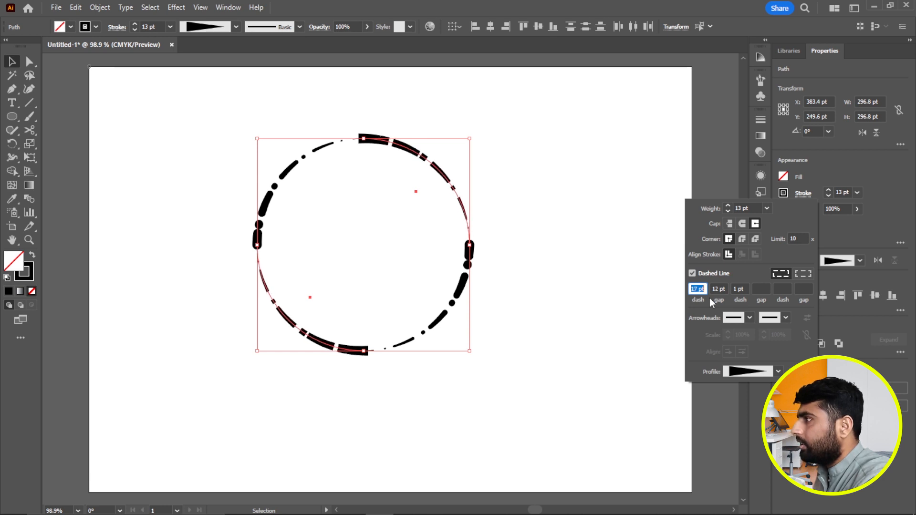
key("Up")
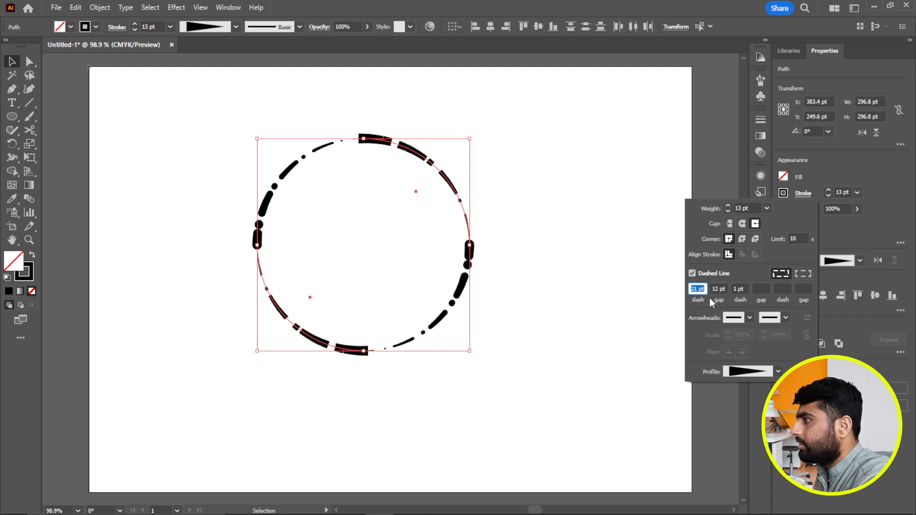
key("Down")
key("Escape")
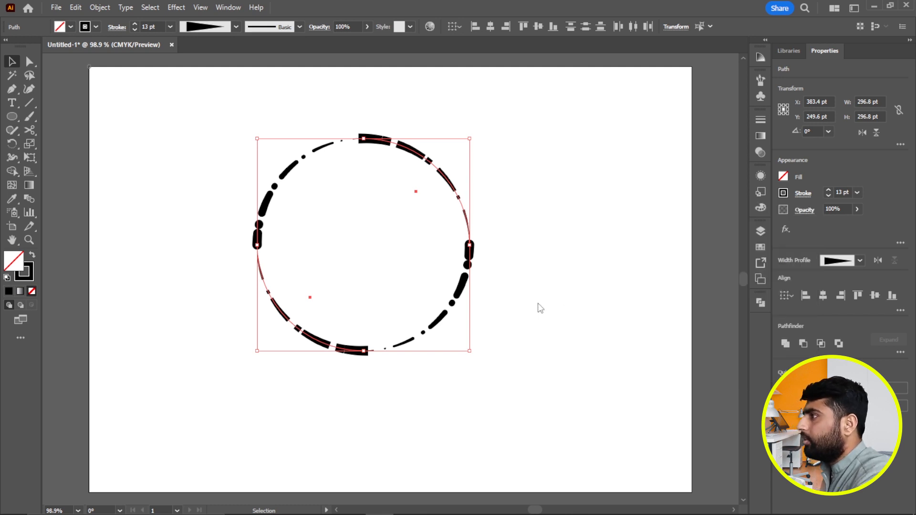
- Color the strokes of the upper-right and lower-left arcs red with a stroke swatch, and deselect them
left_click(562, 263)
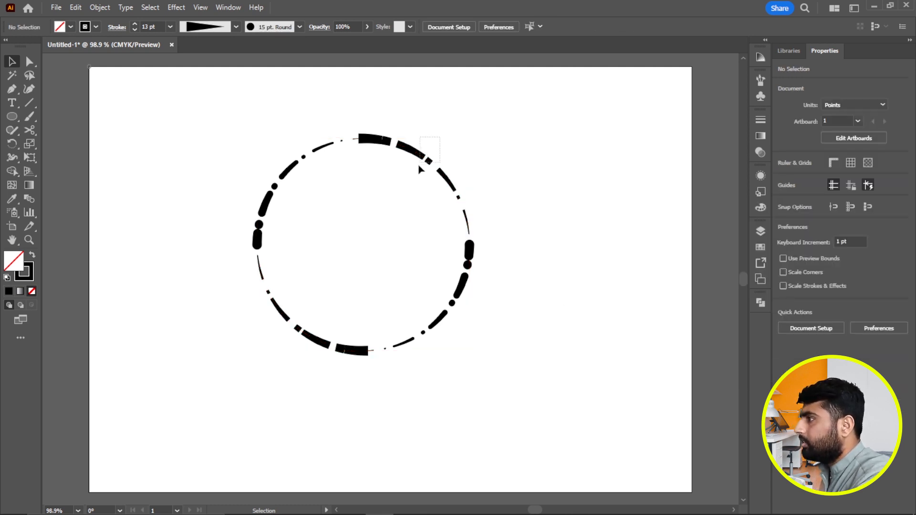
left_click(423, 158)
left_click(298, 344, "shift")
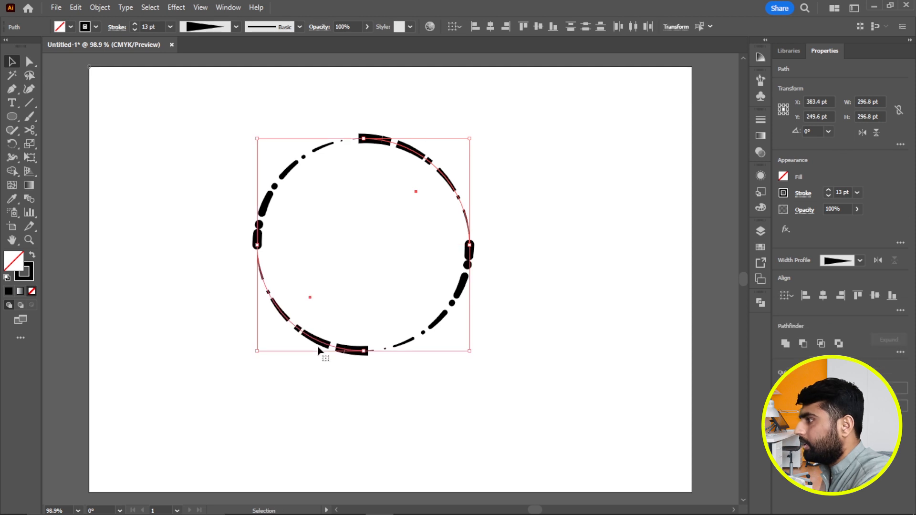
left_click(787, 195)
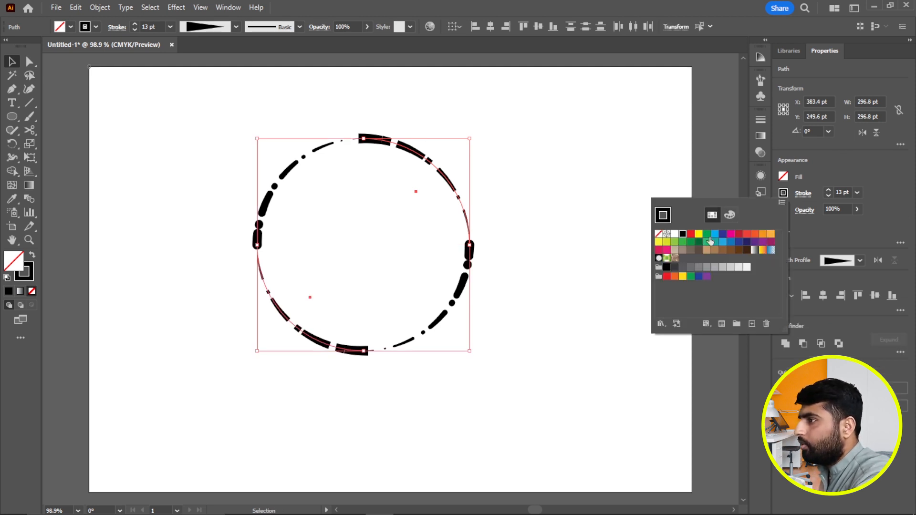
left_click(748, 236)
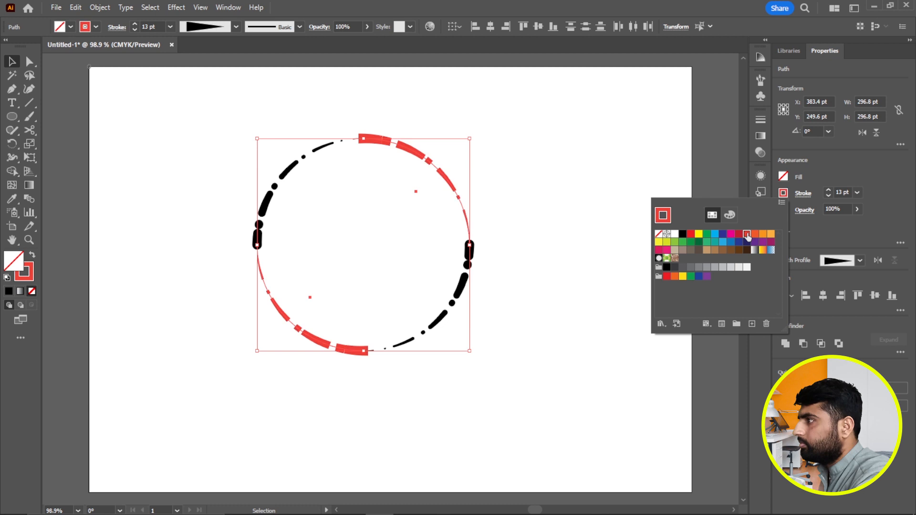
left_click(543, 311)
left_click(543, 311)
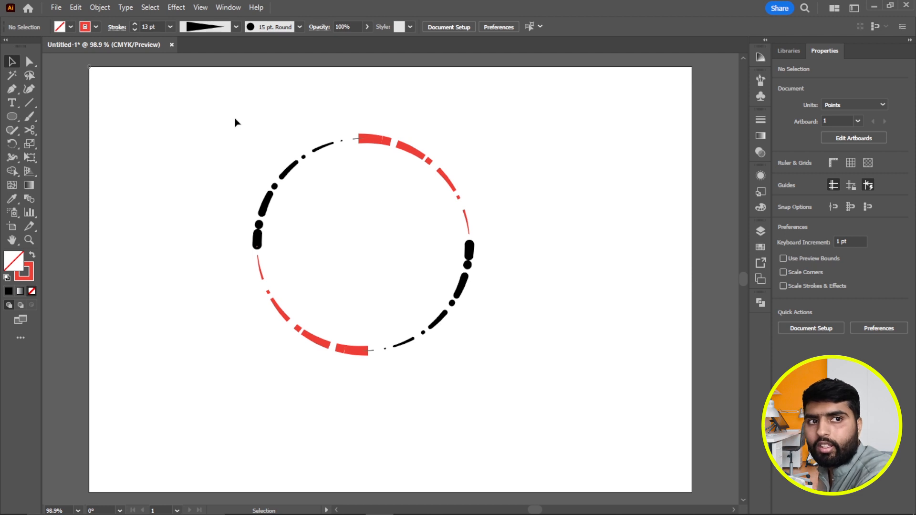
- Group all four arcs of the circle together and clear the selection
left_click_drag(214, 115, 521, 370)
key("a")
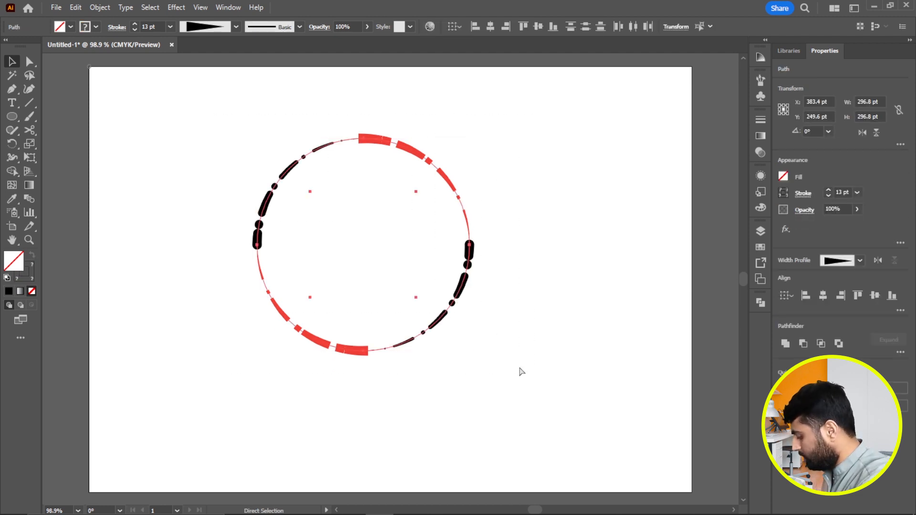
key("ctrl+g")
key("v")
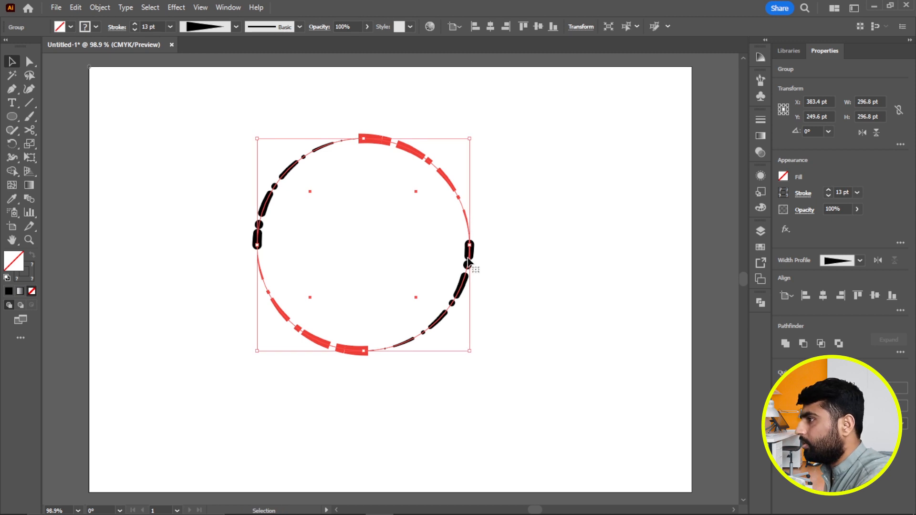
key("ctrl+shift+g")
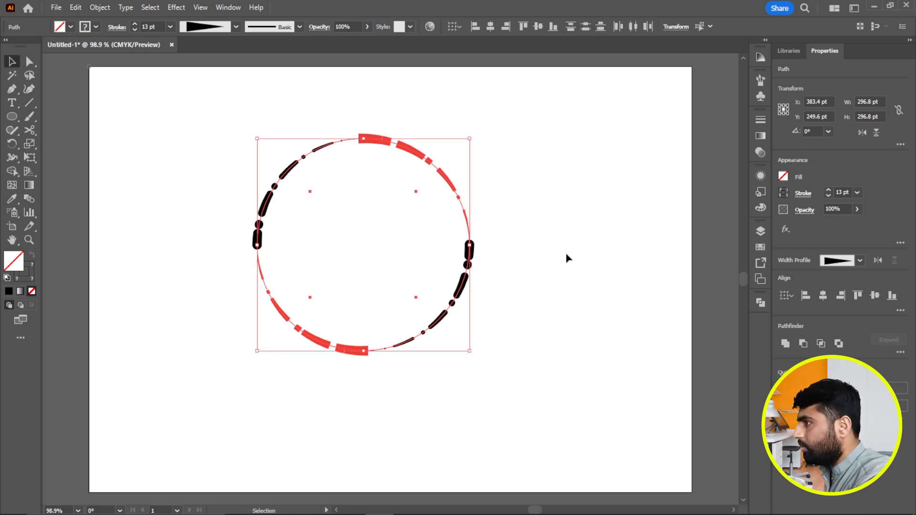
right_click(453, 190)
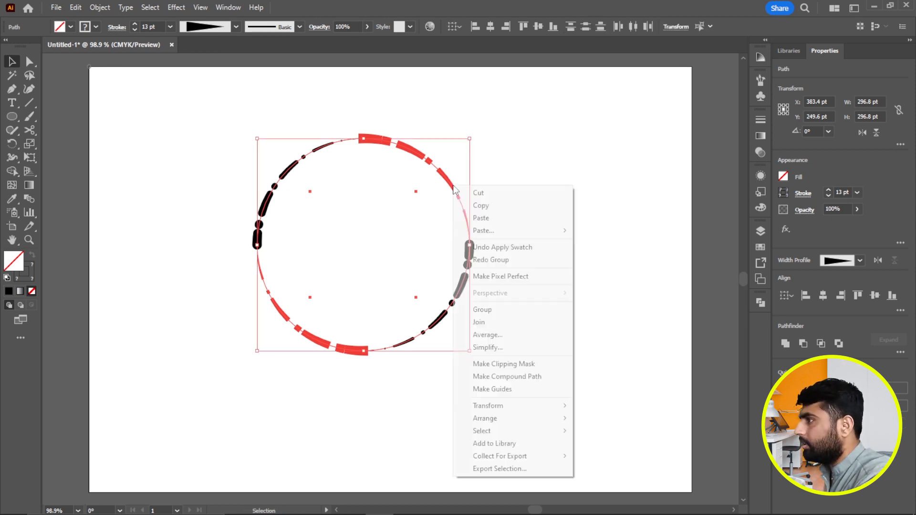
left_click(495, 310)
left_click(507, 295)
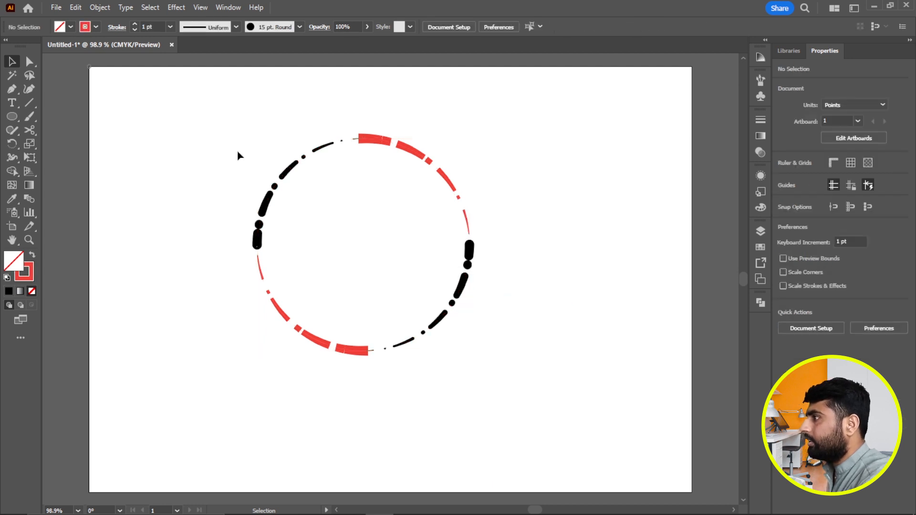
- Start a Distort & Transform Transform effect on the grouped circle and set its horizontal scale to 90%
left_click_drag(234, 132, 546, 371)
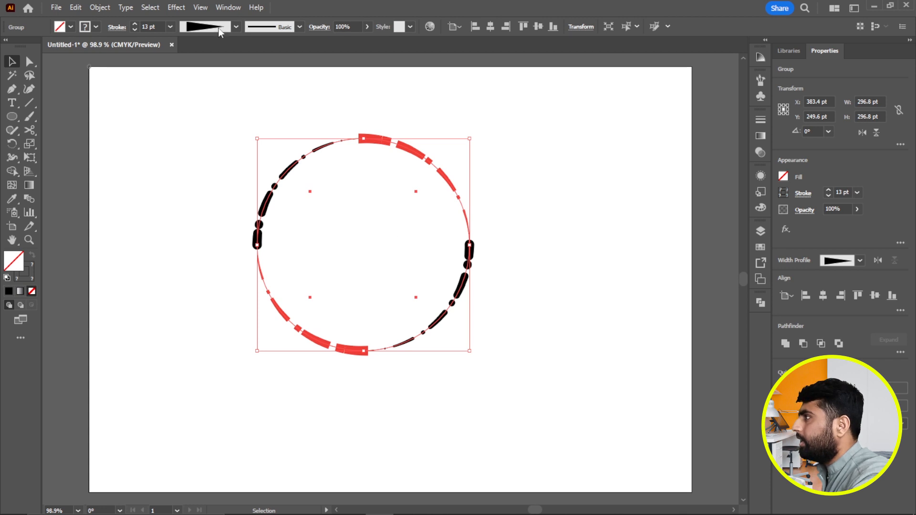
left_click(180, 10)
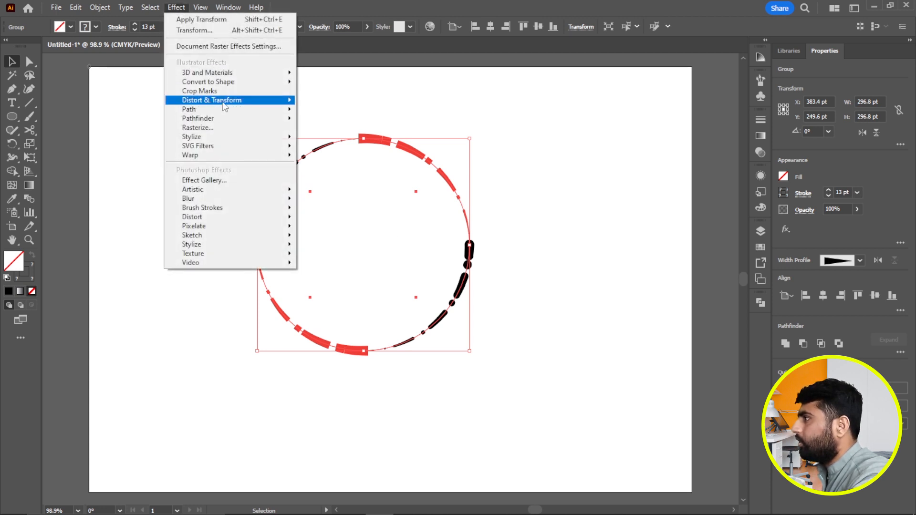
mouse_move(248, 106)
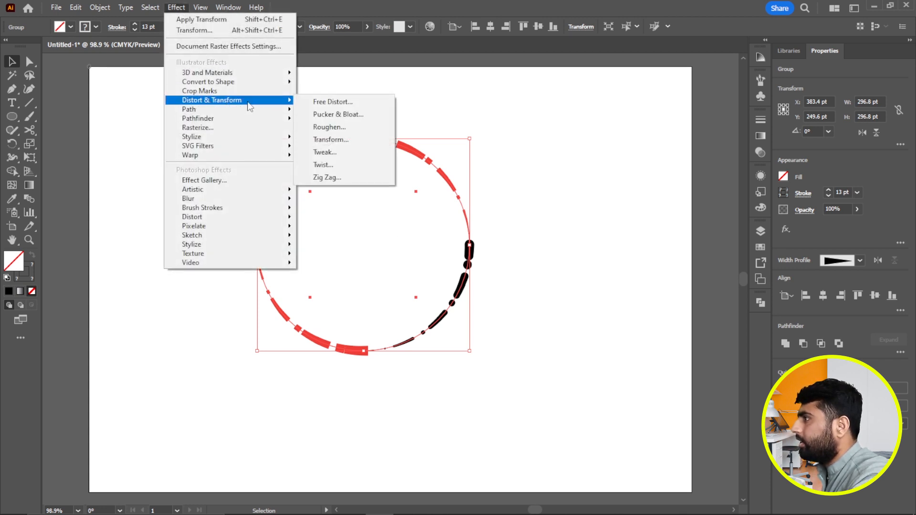
left_click(331, 140)
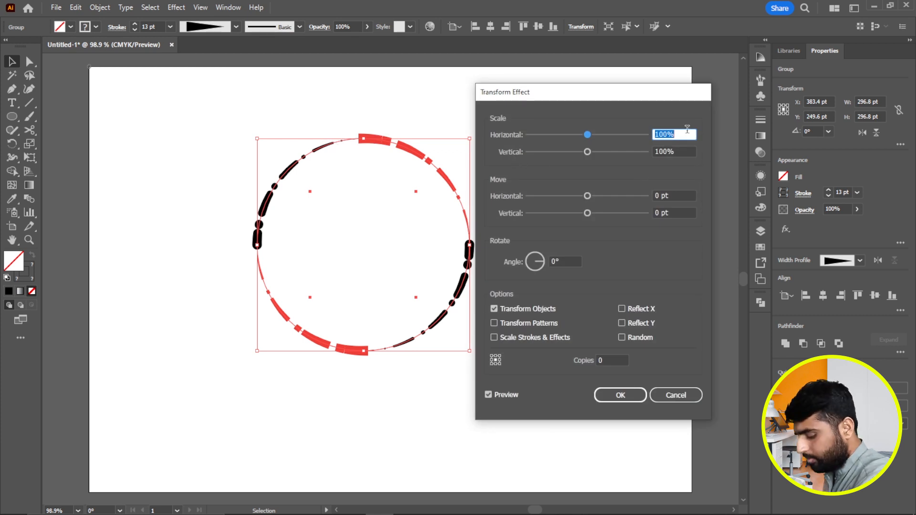
key("Down")
key("Down")
key("Down")
key("Down")
key("Down")
key("Down")
key("Down")
key("Down")
key("Down")
key("Down")
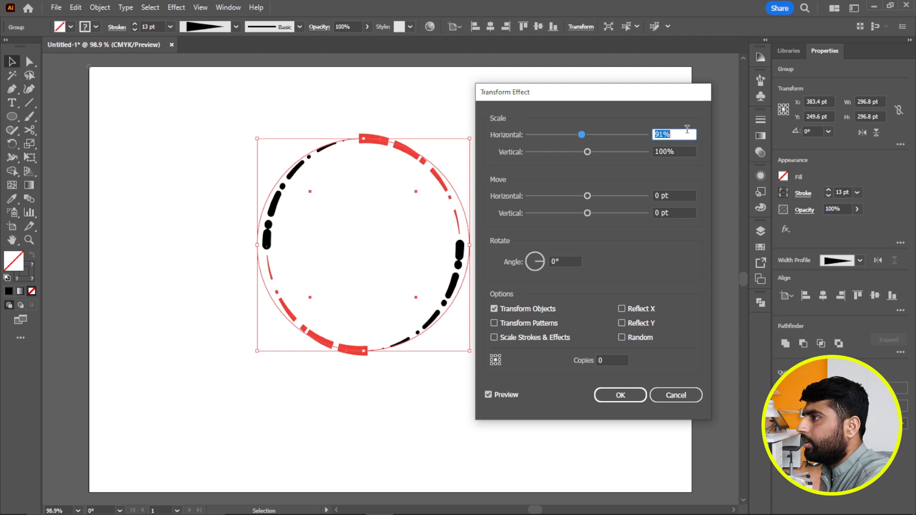
- Set the Transform effect's vertical scale to 90% and its number of copies to 25
key("Tab")
key("Down")
key("Down")
key("Down")
key("Down")
key("Down")
key("Down")
key("Down")
key("Down")
key("Down")
key("Down")
key("Down")
key("Down")
key("Down")
key("Down")
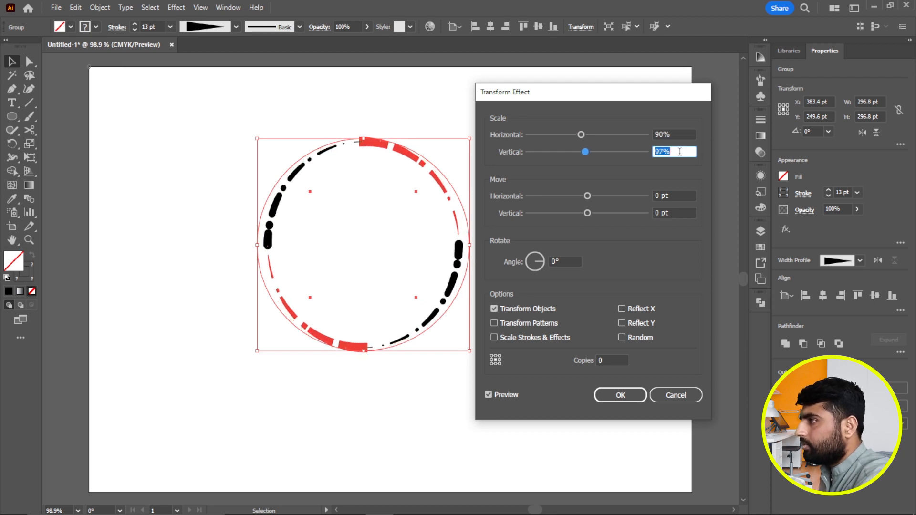
key("Up")
key("Up")
key("Up")
key("Up")
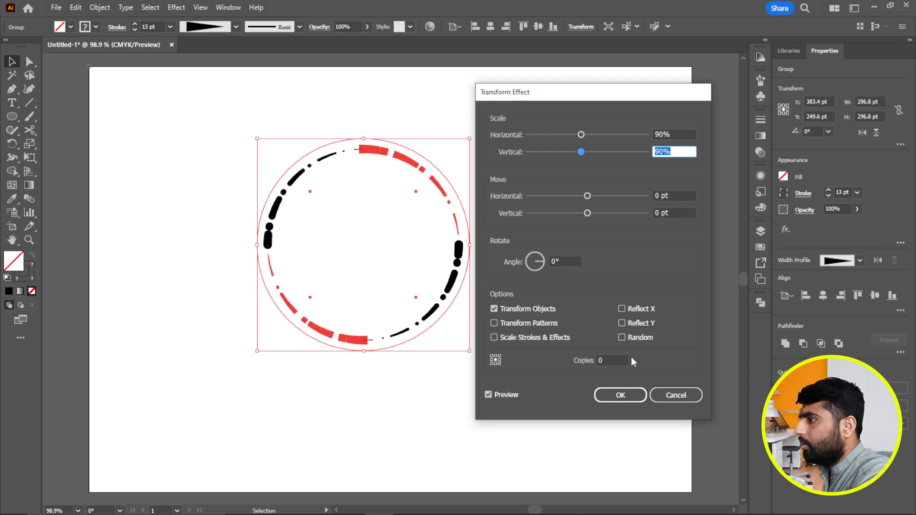
left_click(617, 361)
type("25")
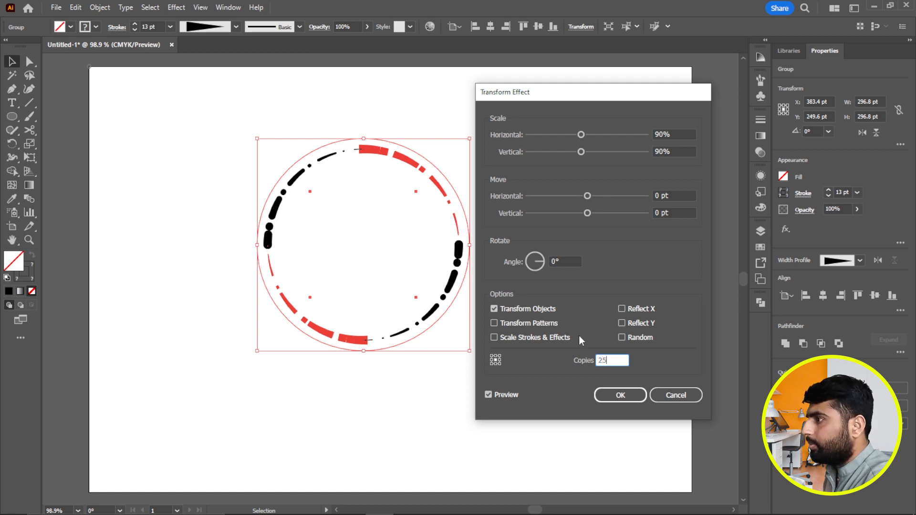
- Set the Transform effect's rotation angle to 7°, apply the effect, and deselect the artwork
left_click(568, 260)
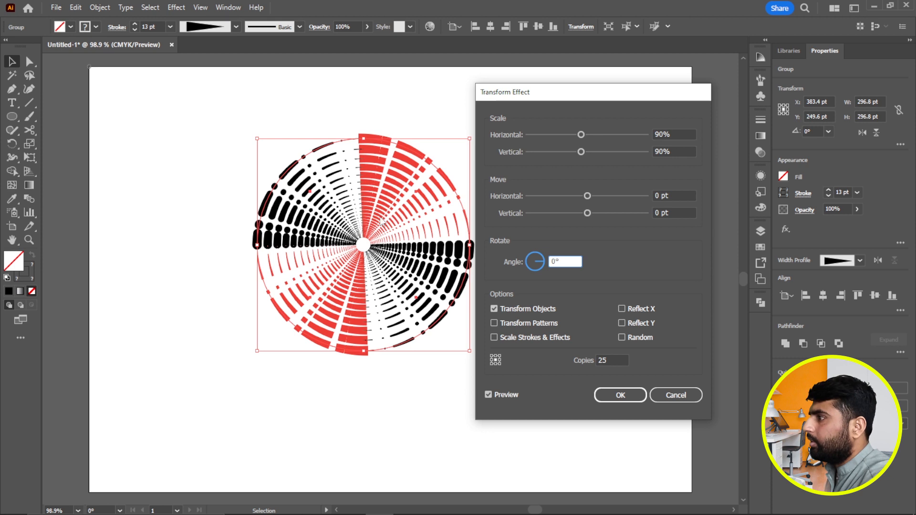
key("Up")
key("Up")
key("Up")
key("Up")
key("Up")
key("Up")
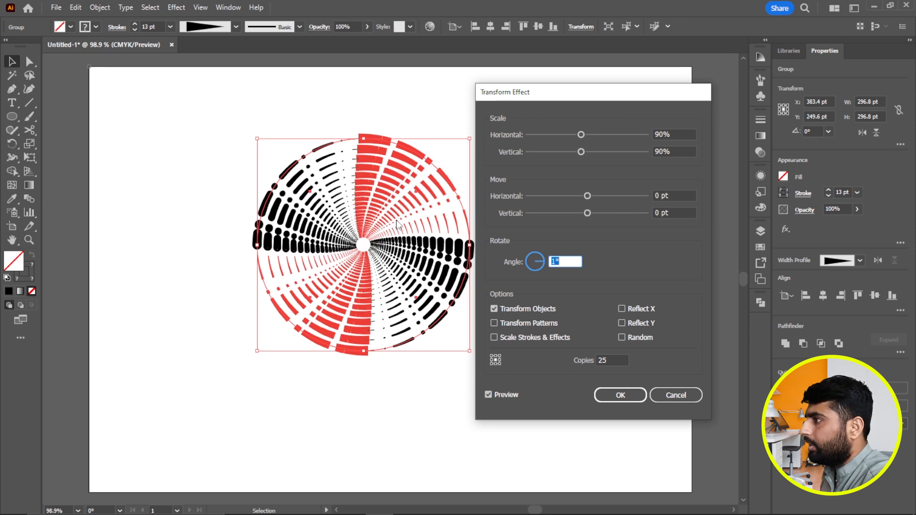
key("Up")
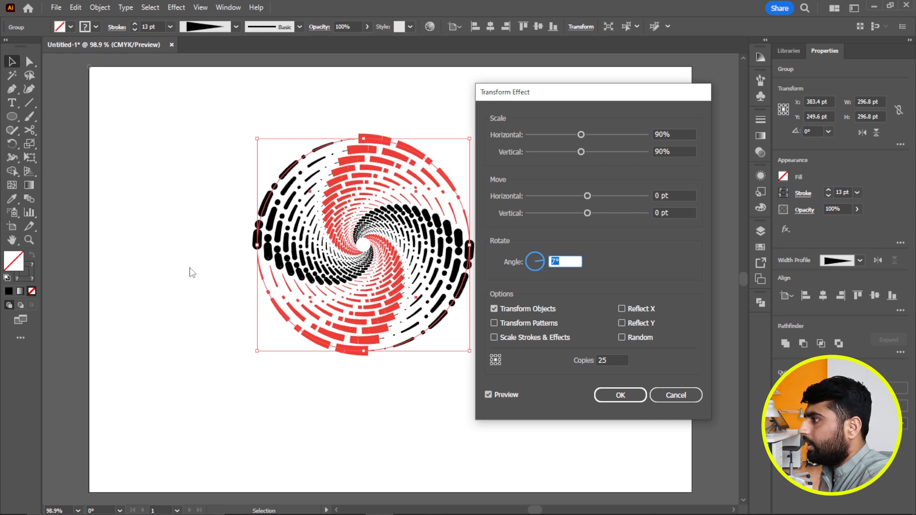
key("Up")
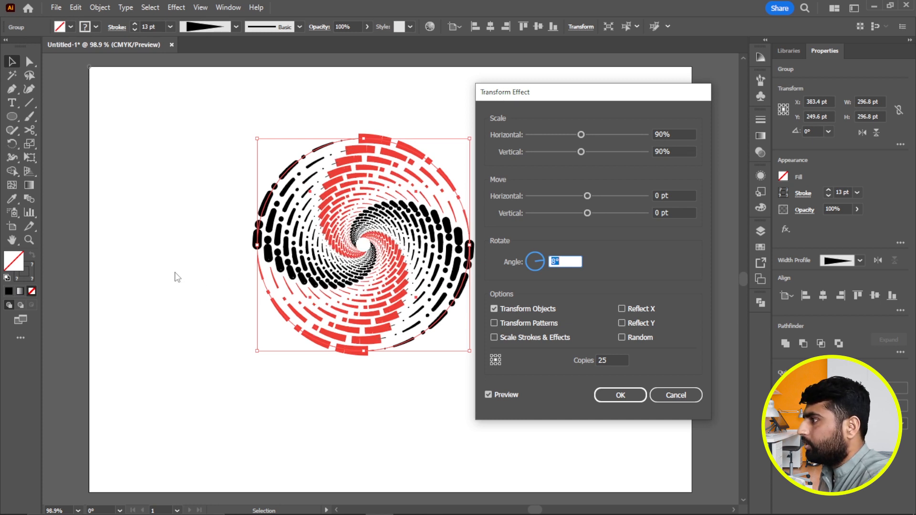
key("Down")
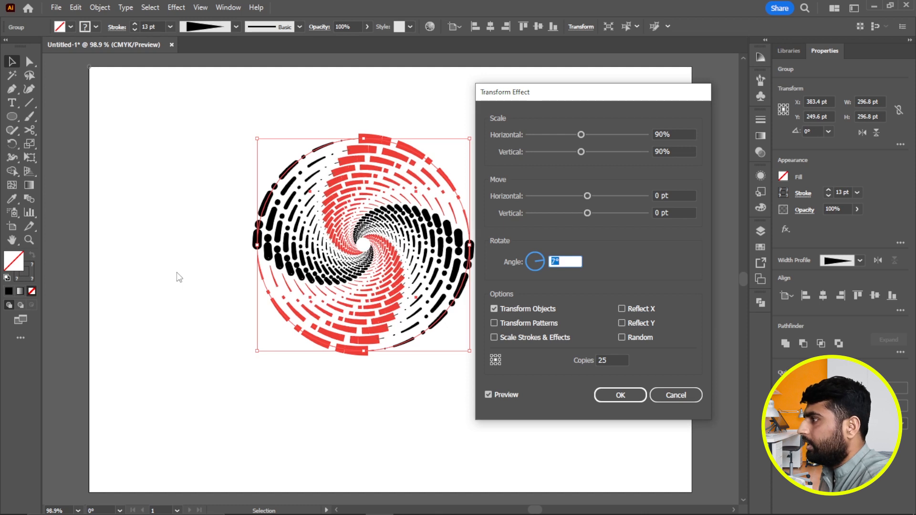
left_click(620, 395)
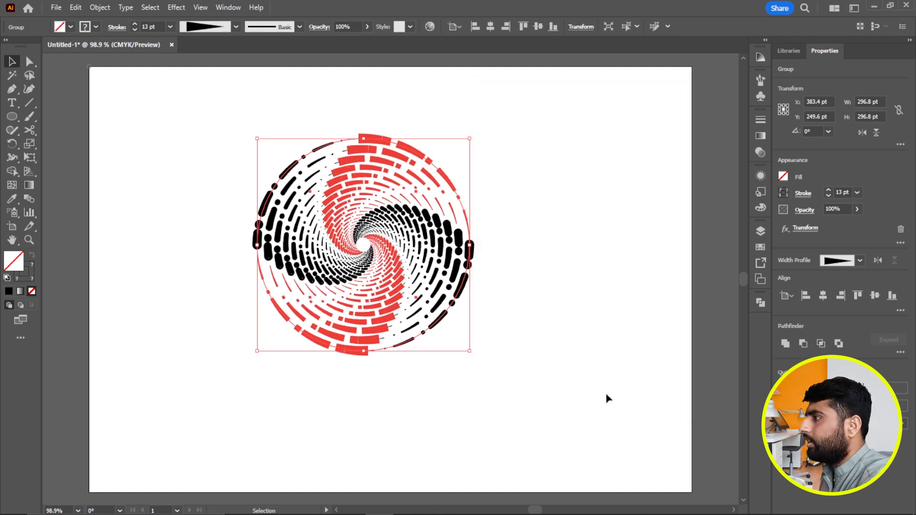
left_click(543, 334)
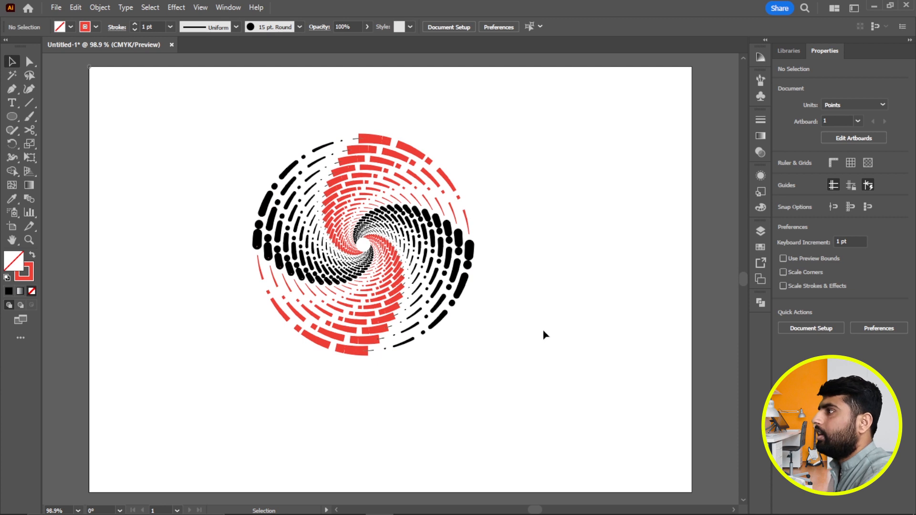